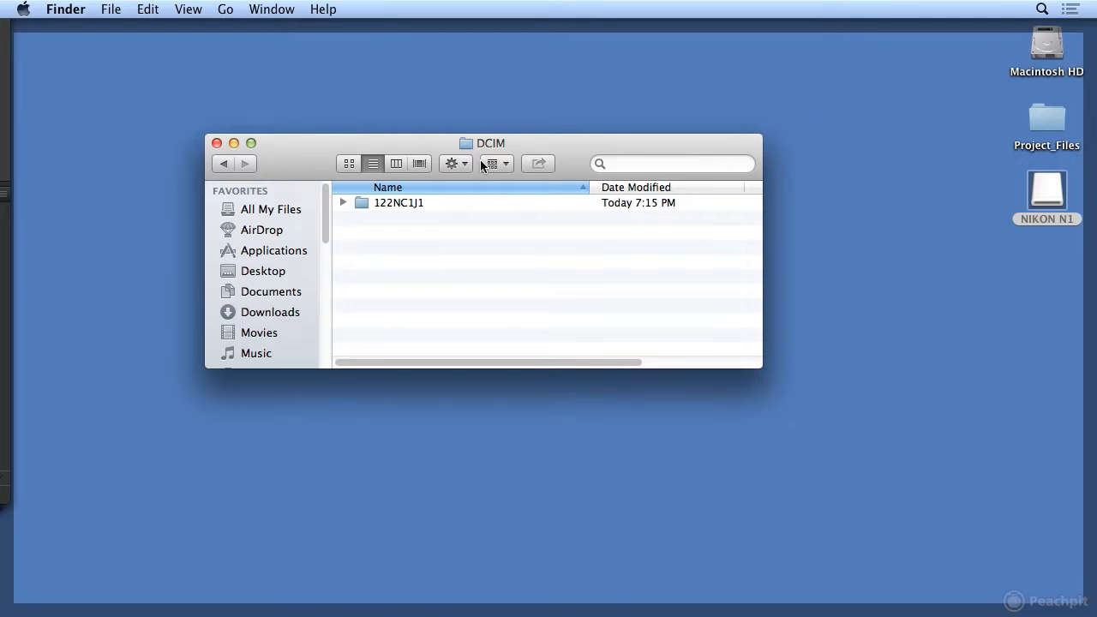
Examine the JPG and NEF files in the memory card's 122NC1J1 folder, and close the folder window
double_click(390, 204)
click(392, 204)
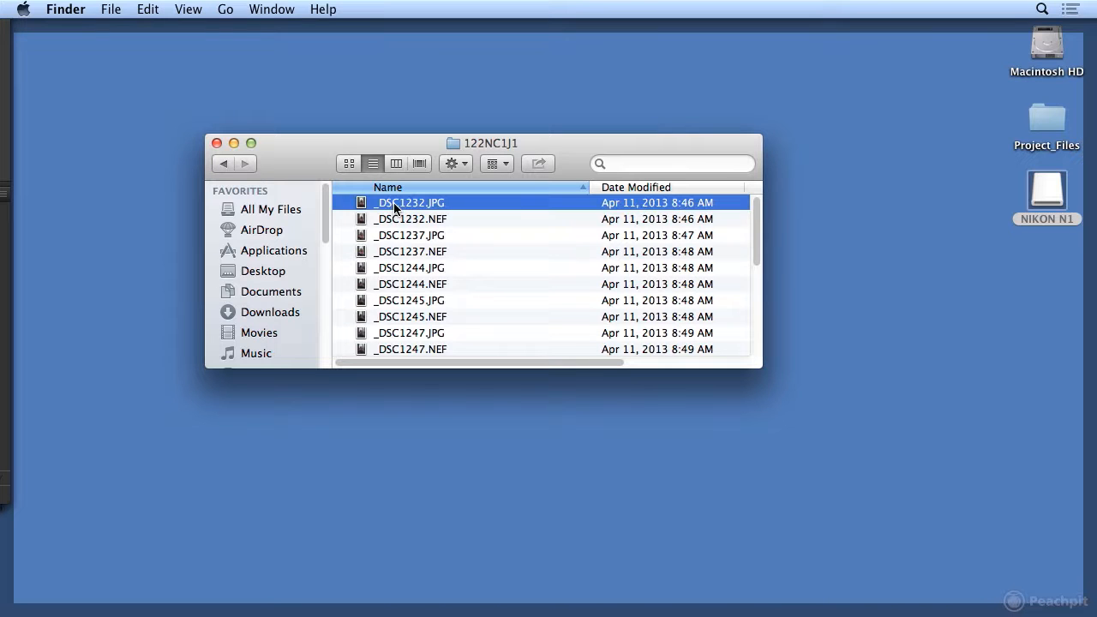
click(387, 220)
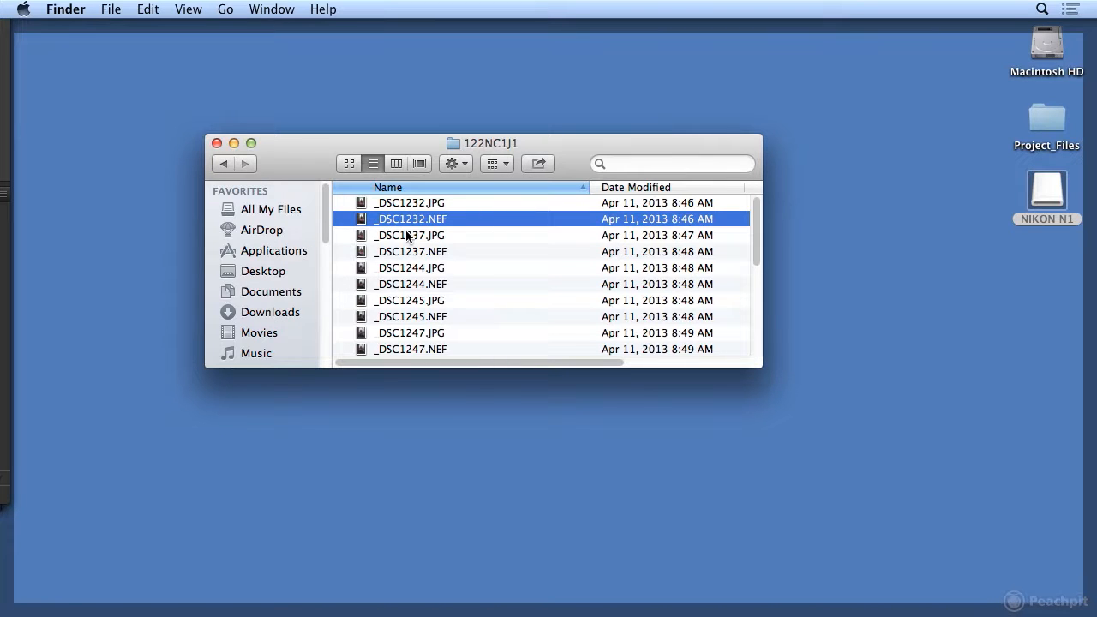
click(228, 163)
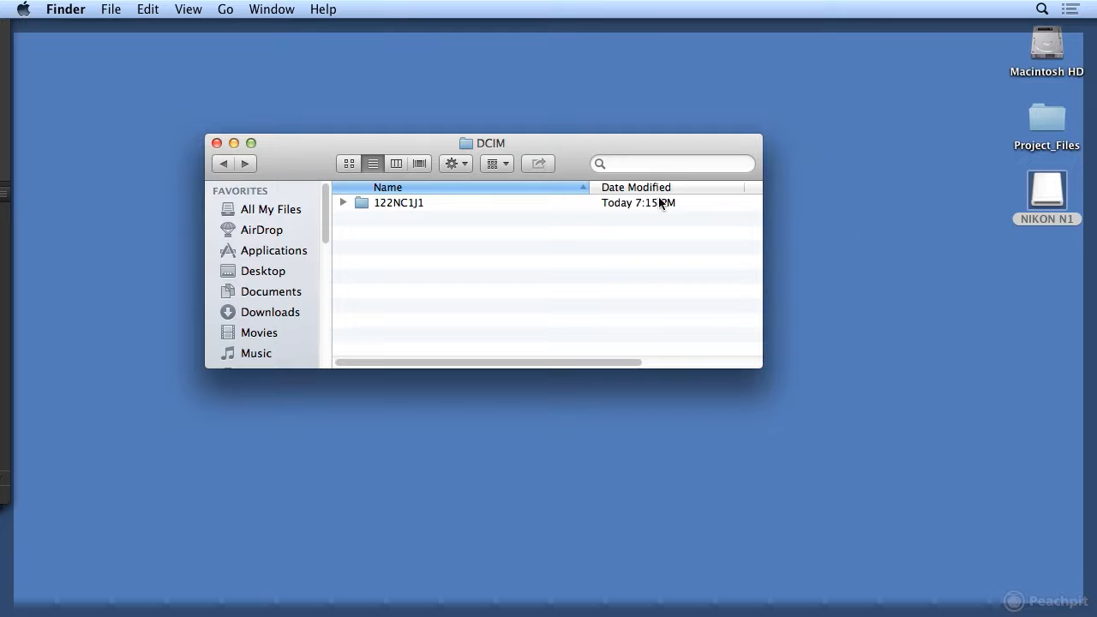
click(217, 142)
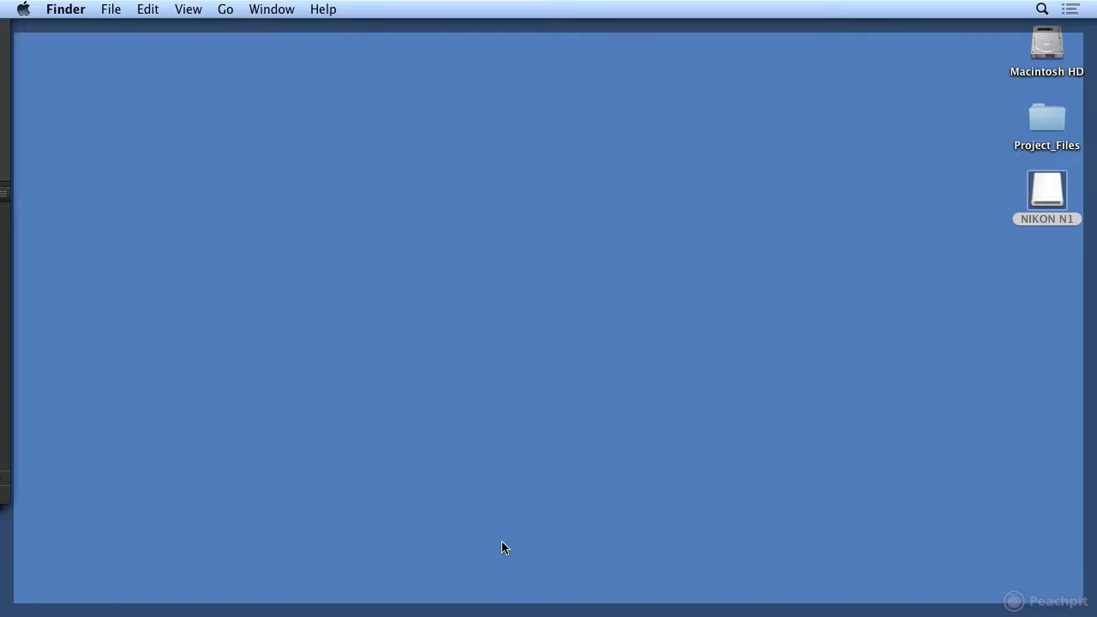
Switch to Adobe Bridge and open the Photo Downloader to get photos from a camera
mouse_move(531, 614)
click(692, 610)
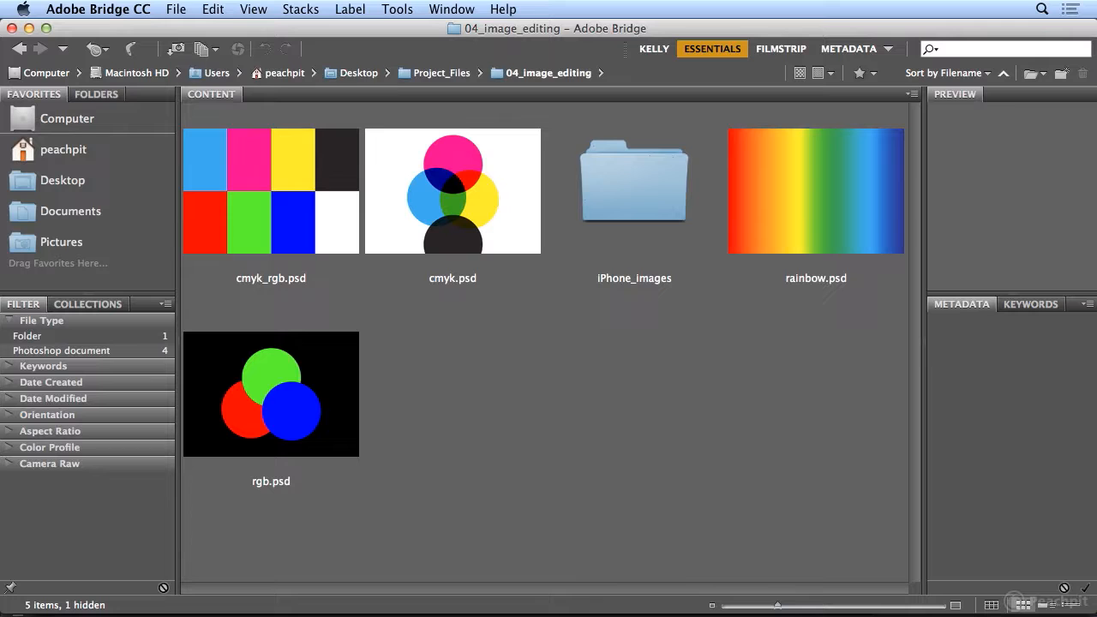
click(174, 14)
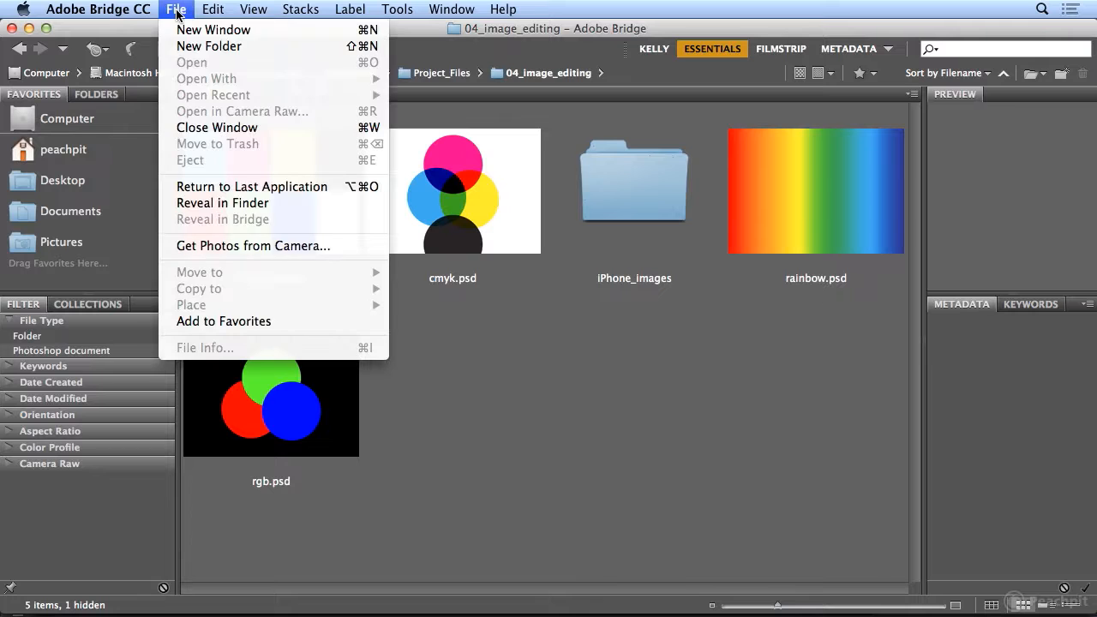
click(245, 246)
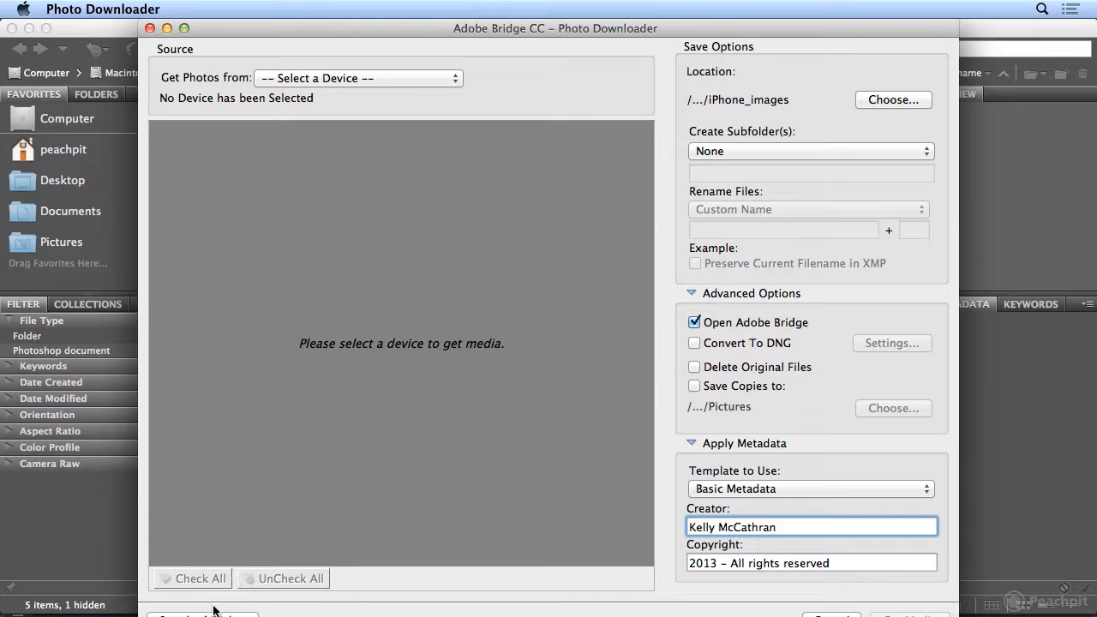
Switch the Photo Downloader to the standard dialog and back to the advanced one, and choose NIKON N1 as the photo source
click(164, 613)
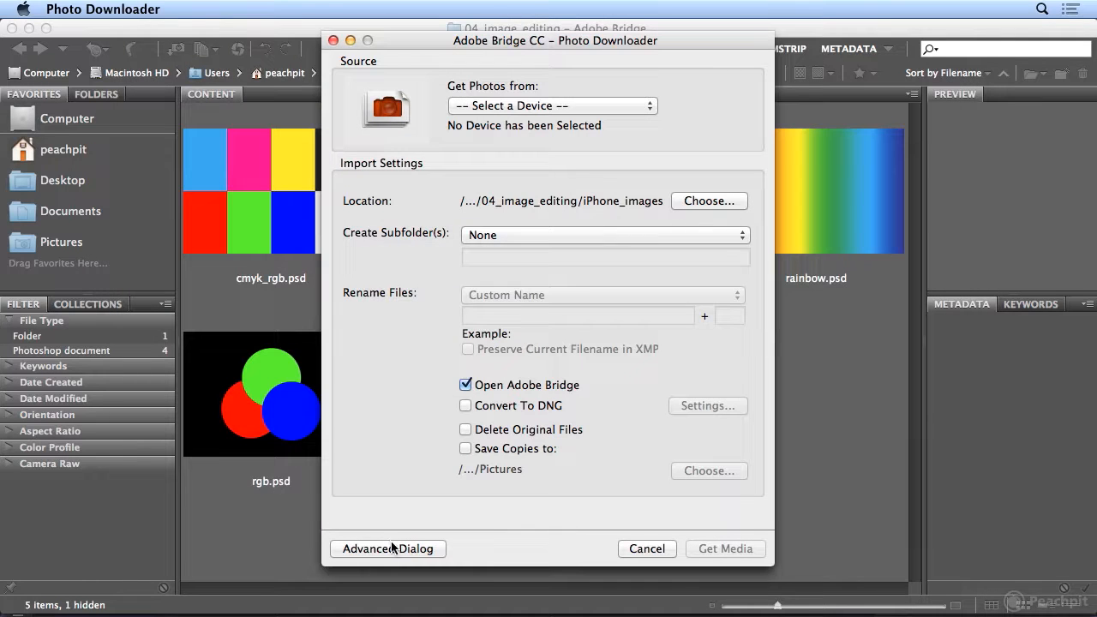
drag(404, 40, 405, 28)
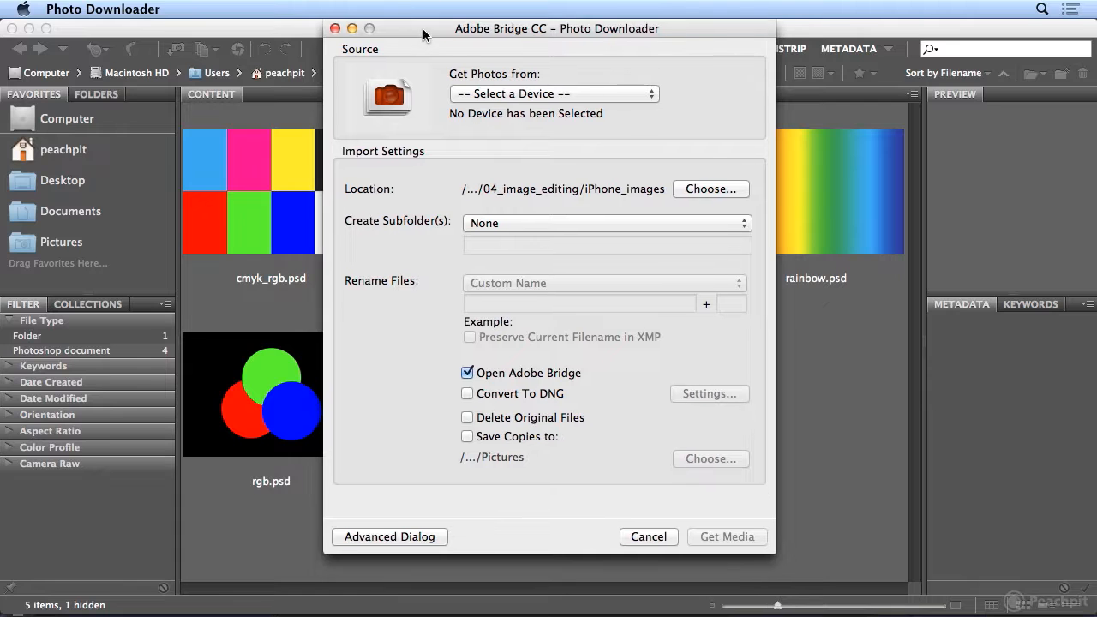
click(378, 537)
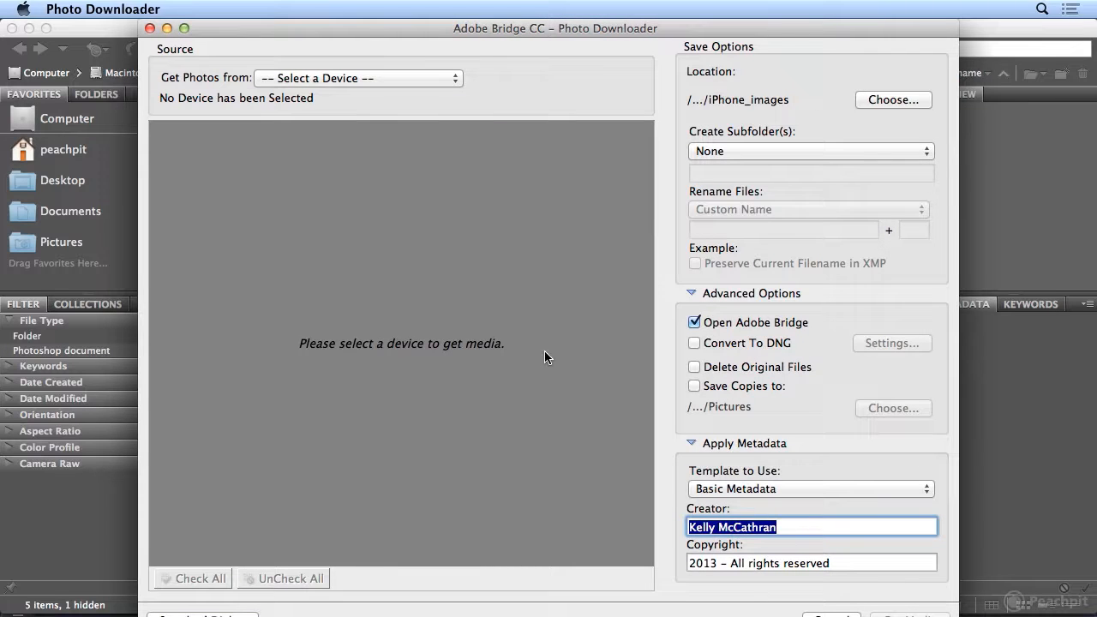
click(323, 78)
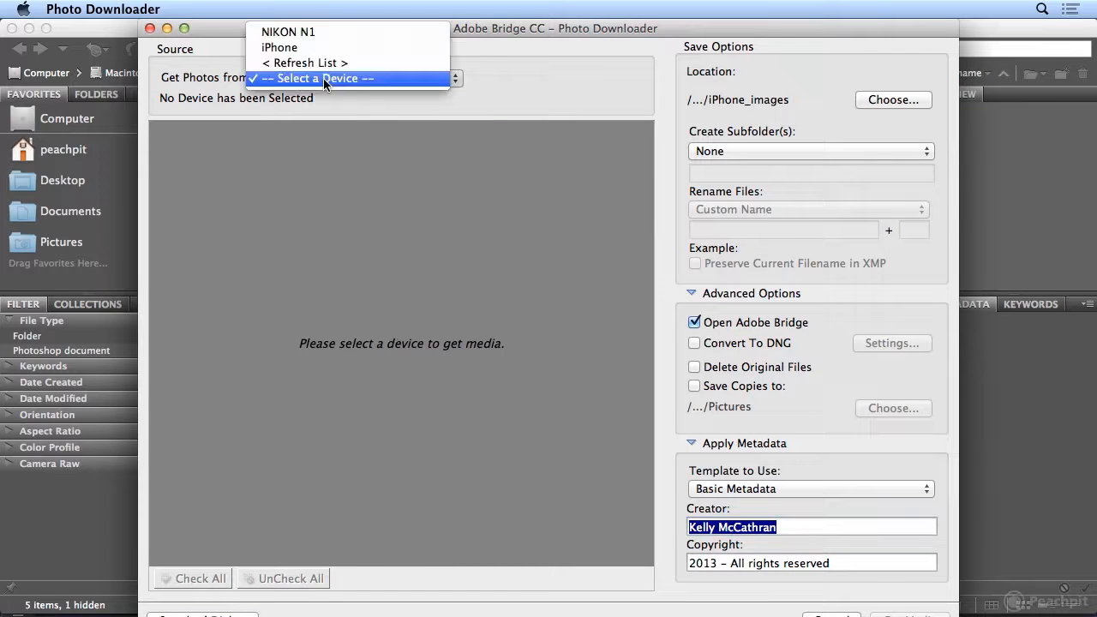
click(330, 33)
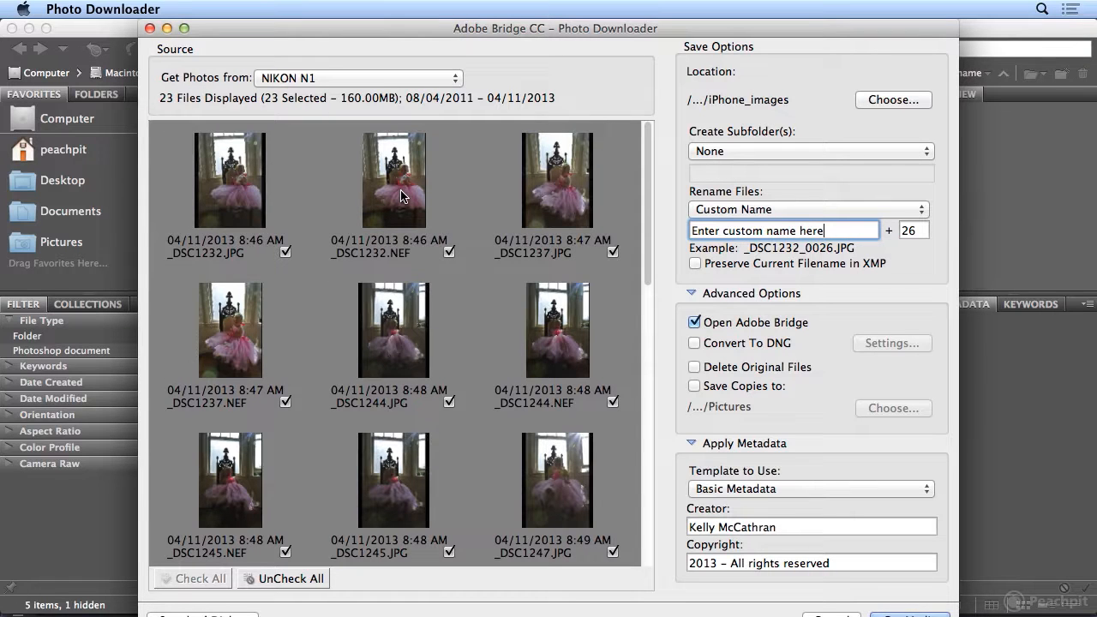
Create a new folder named baby_girl inside 04_image_editing and set it as the save location
click(868, 101)
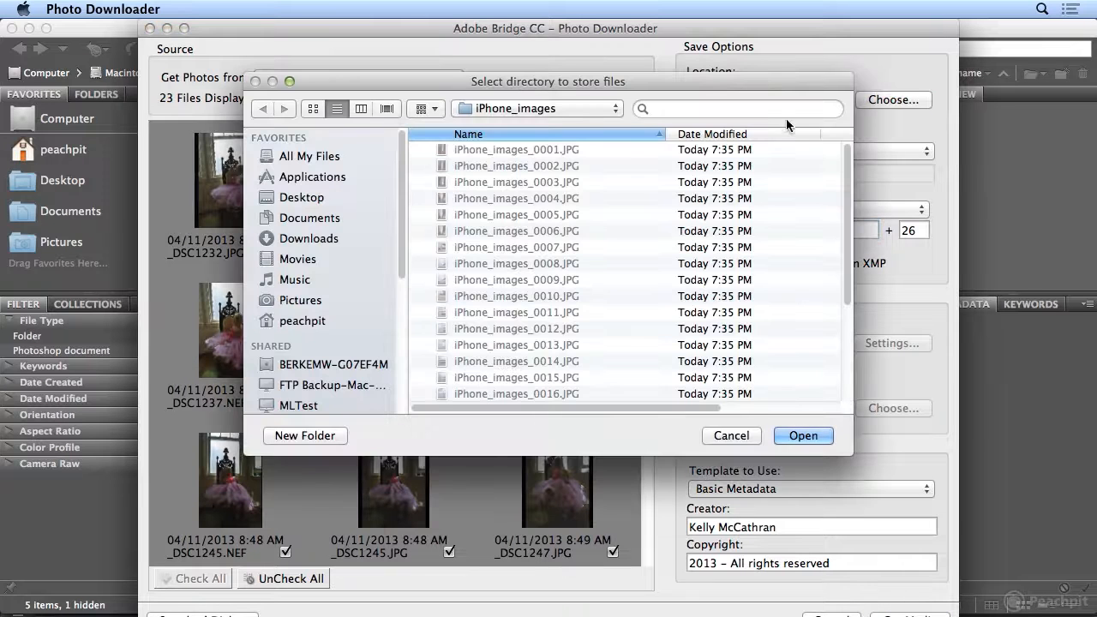
click(508, 109)
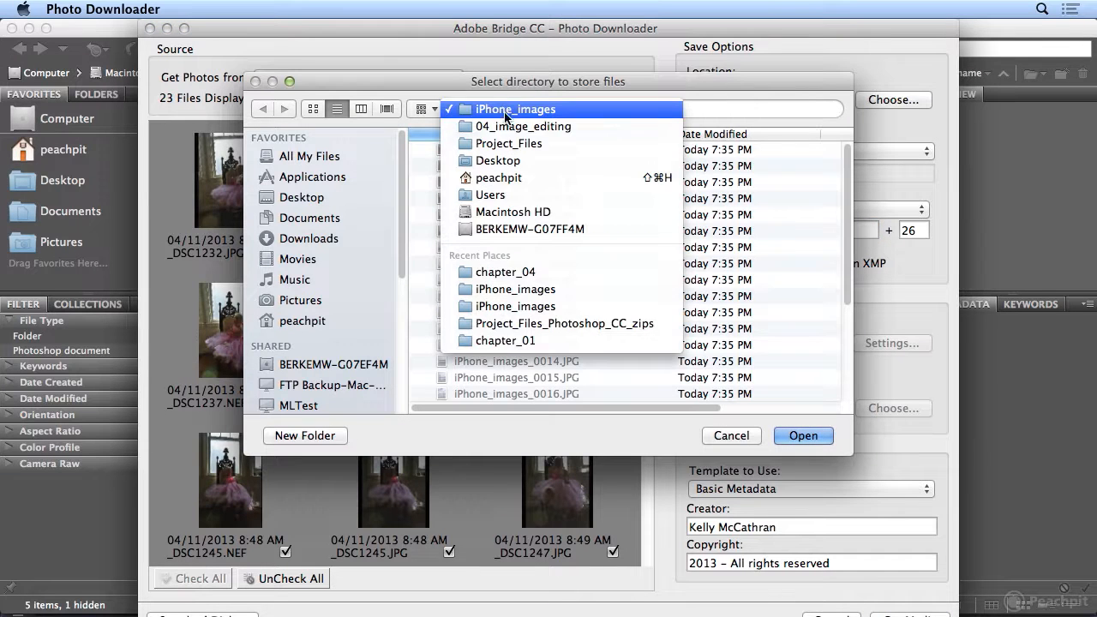
click(503, 126)
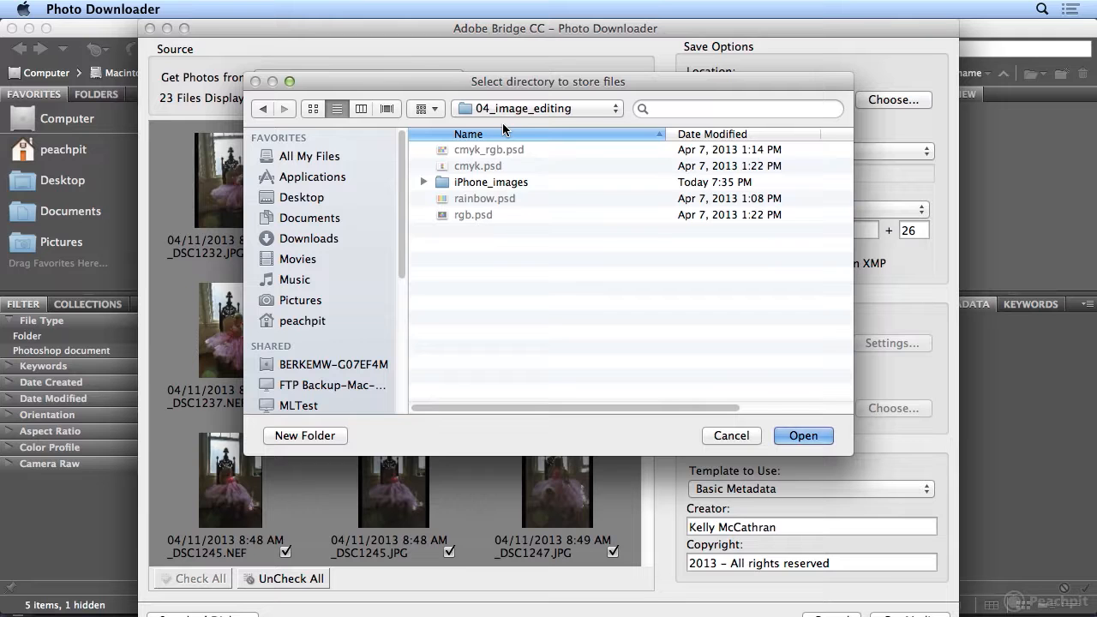
click(302, 436)
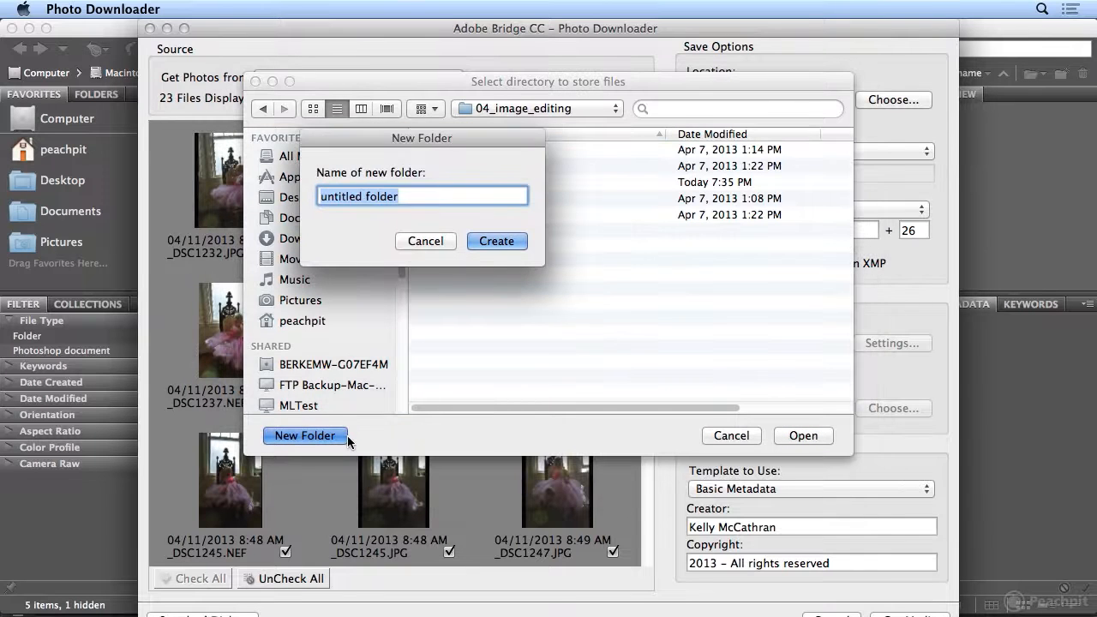
text(baby_girl)
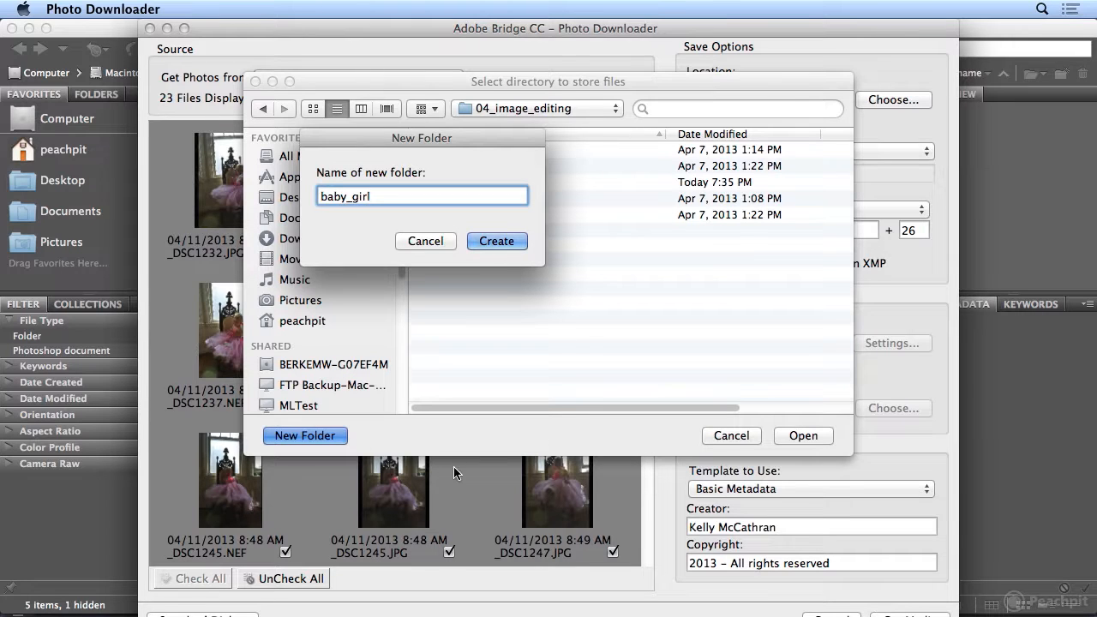
click(493, 240)
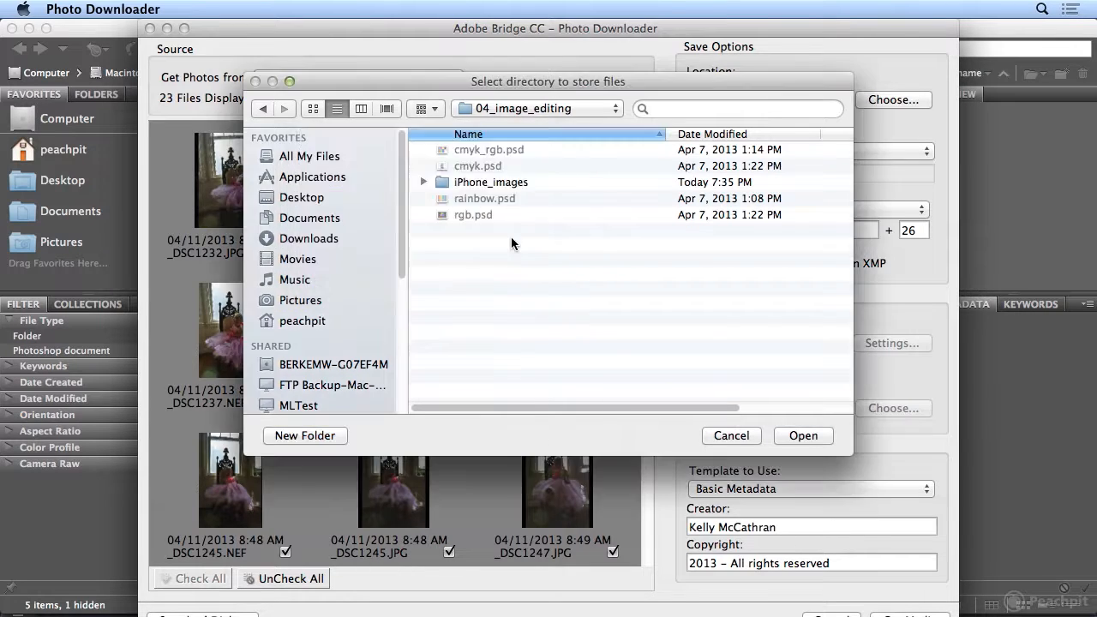
click(801, 436)
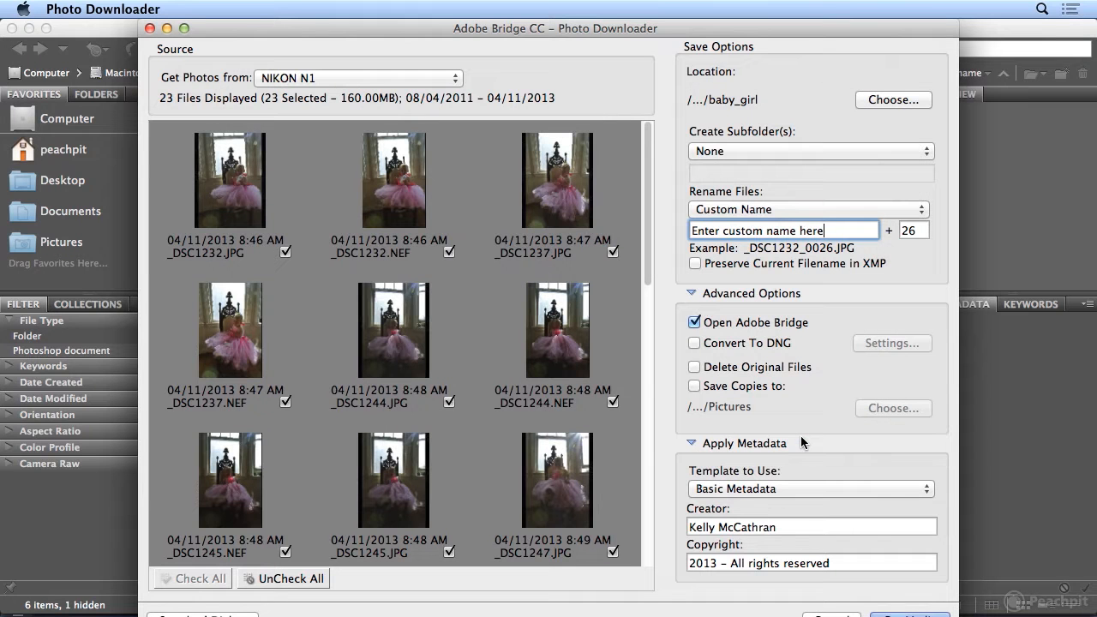
Keep the subfolder option at None and enter baby_girl as the custom name for renaming the files
click(733, 150)
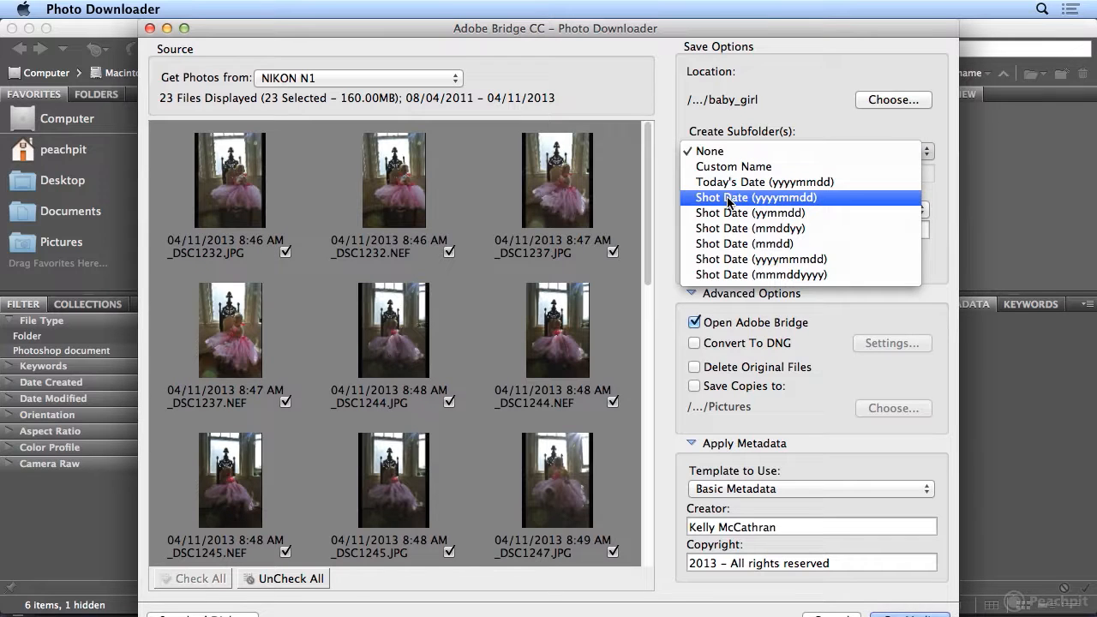
click(759, 151)
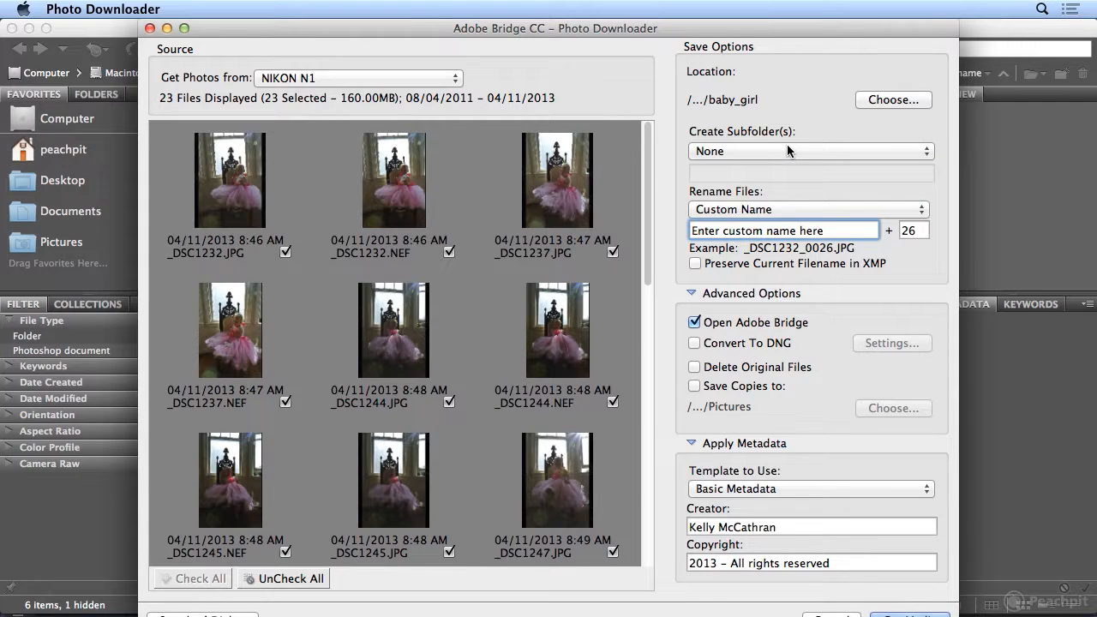
drag(836, 228, 630, 221)
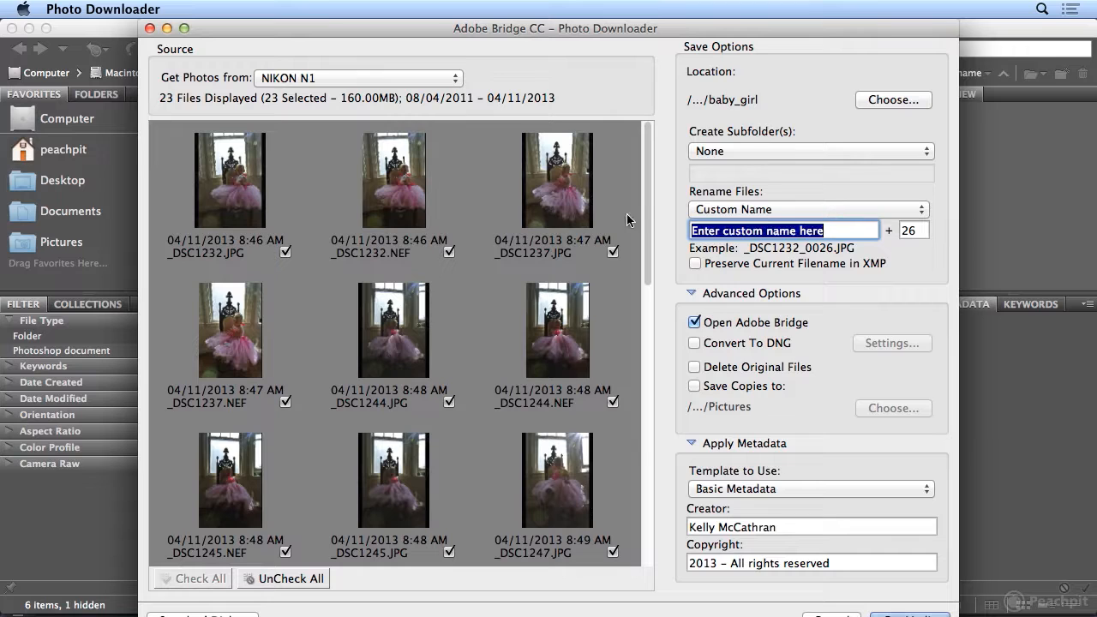
text(baby)
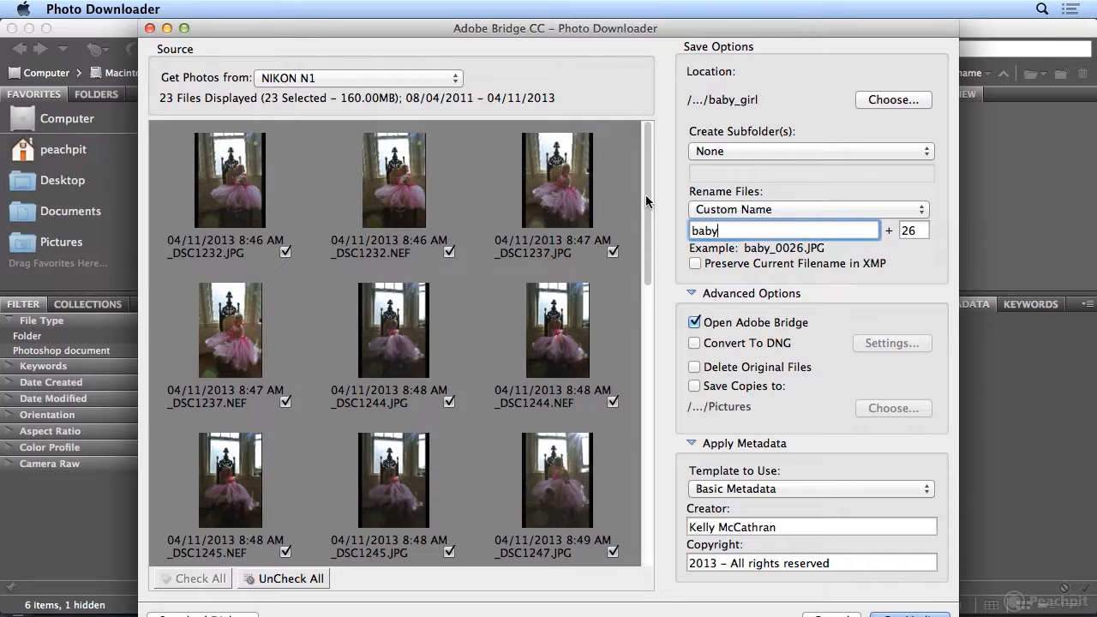
text(_girl)
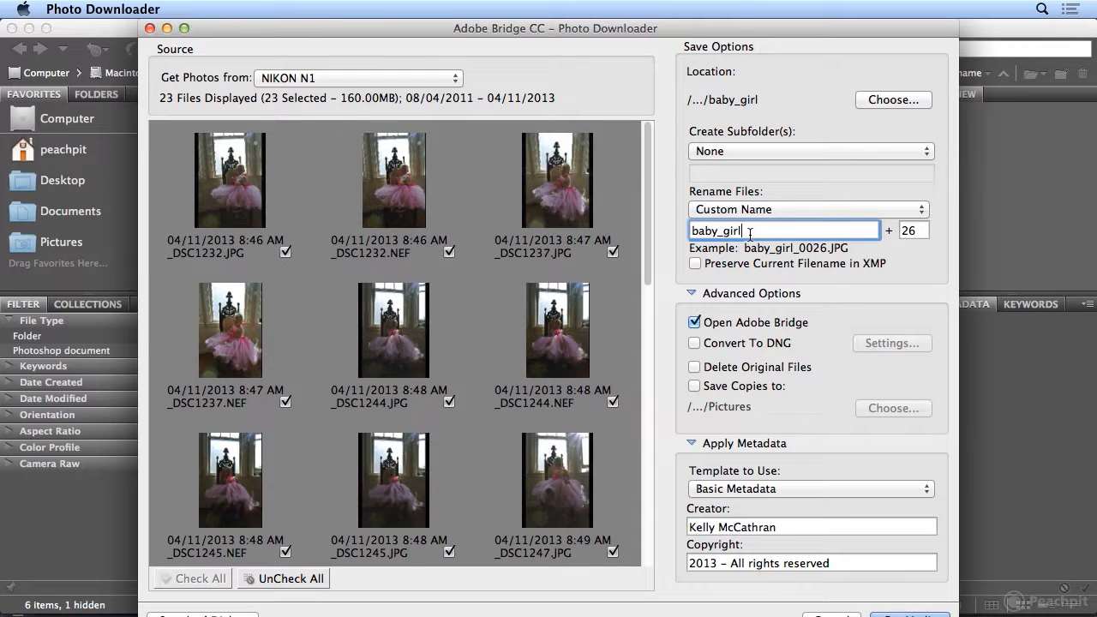
Try a space in place of the underscore in the custom file name, and restore baby_girl
drag(717, 232, 723, 232)
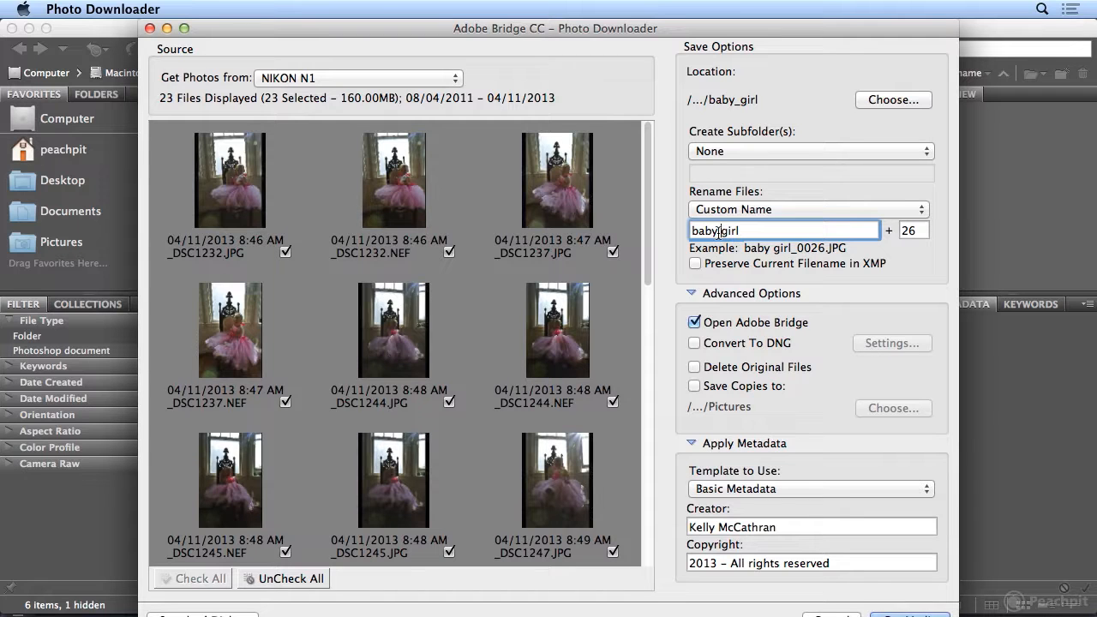
key(BackSpace)
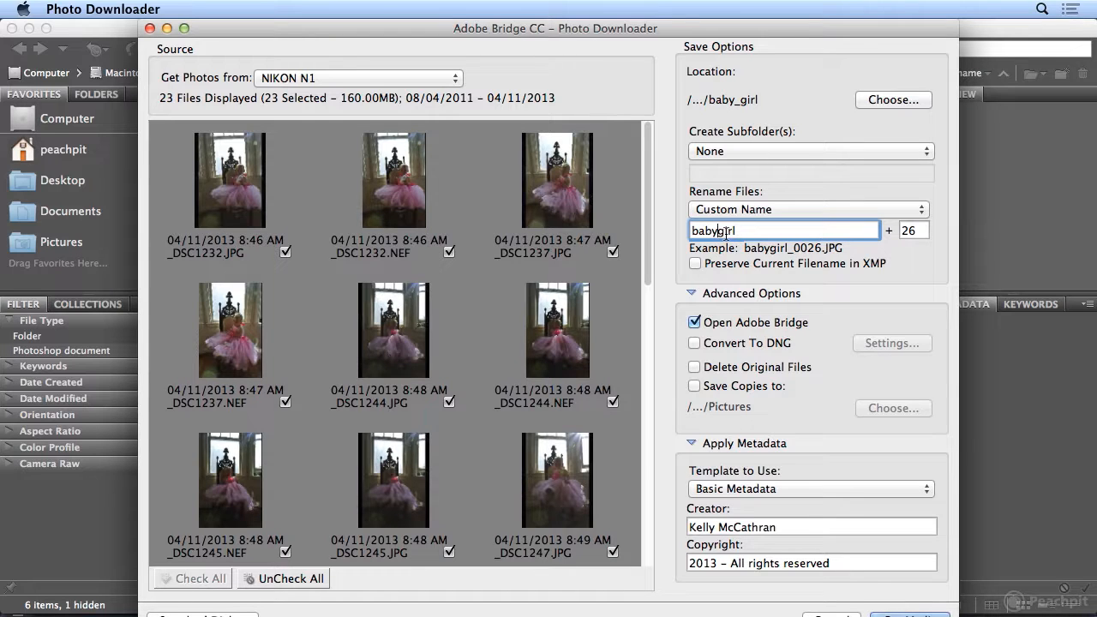
text(_)
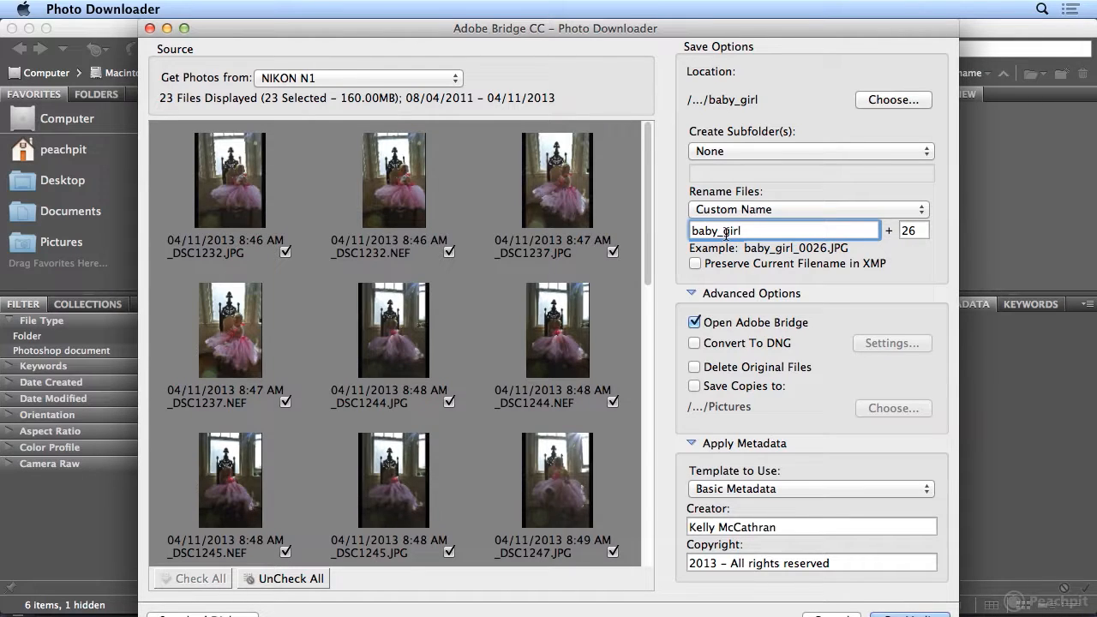
Start the file numbering at 1 and keep Basic Metadata as the metadata template to apply
click(922, 233)
text(1)
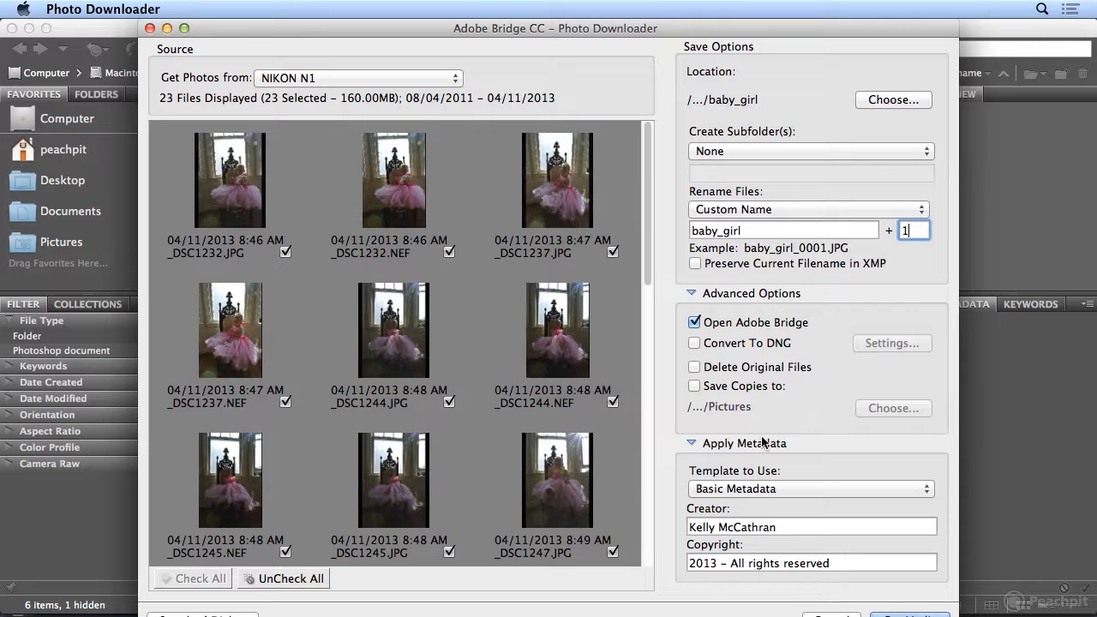
click(781, 486)
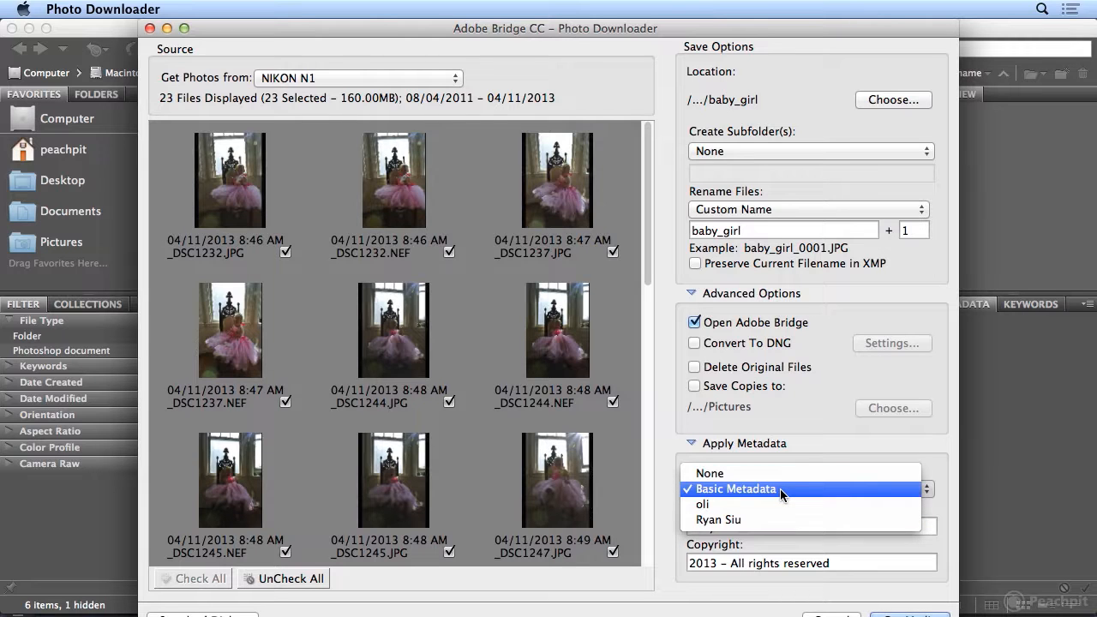
click(782, 495)
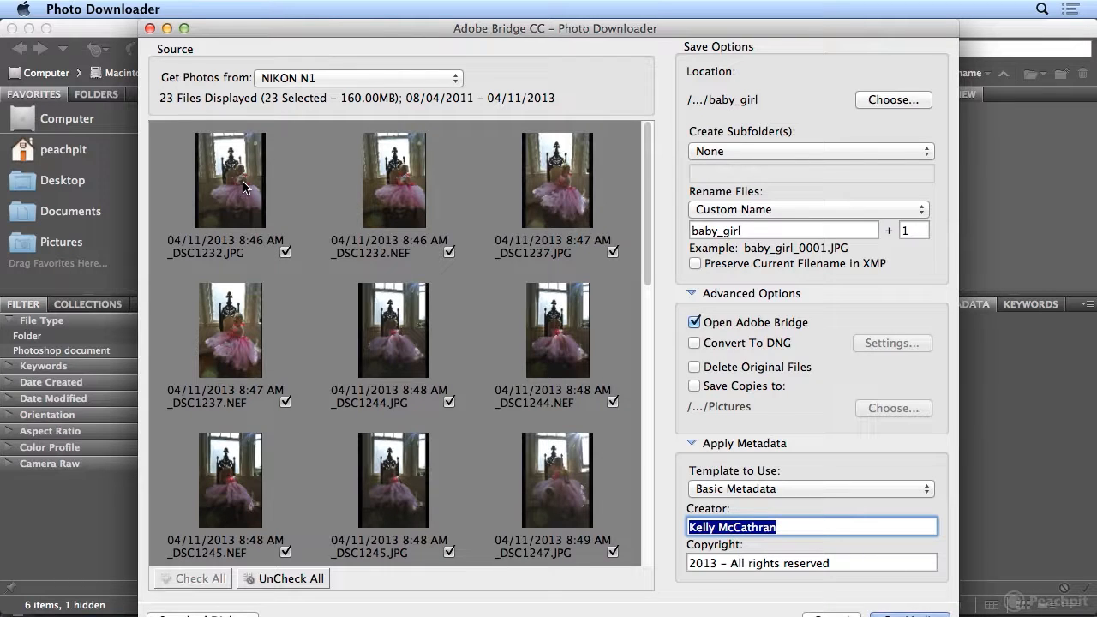
Review the checked photo thumbnails and download them into the baby_girl folder
scroll(244, 188, down, 10)
scroll(244, 188, up, 10)
click(913, 614)
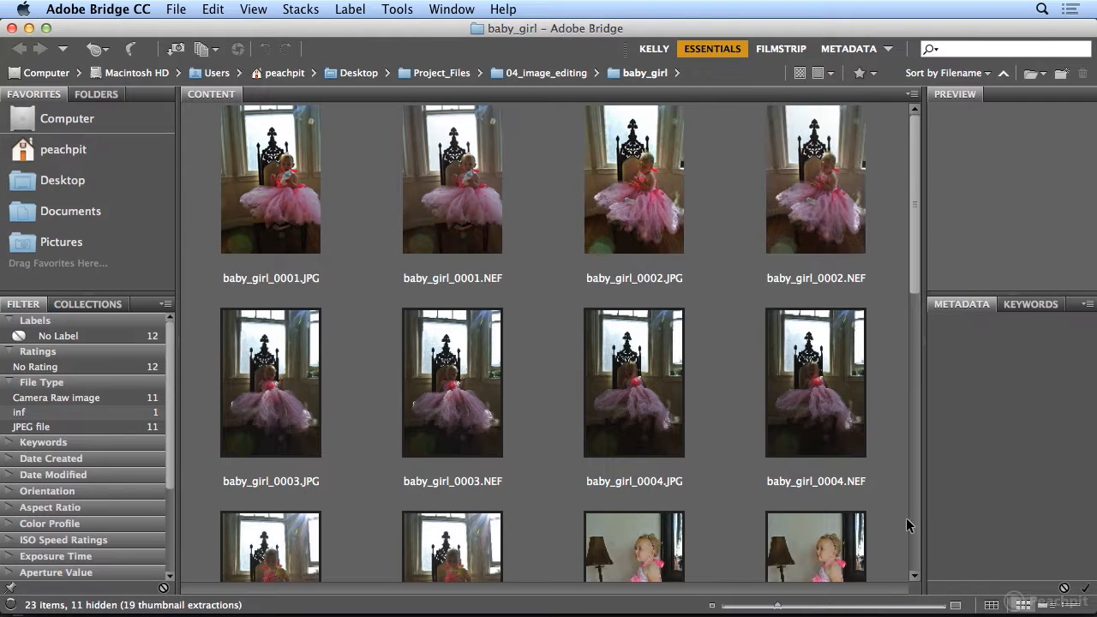
Compare the preview and metadata of baby_girl_0001.JPG with those of baby_girl_0001.NEF
click(262, 228)
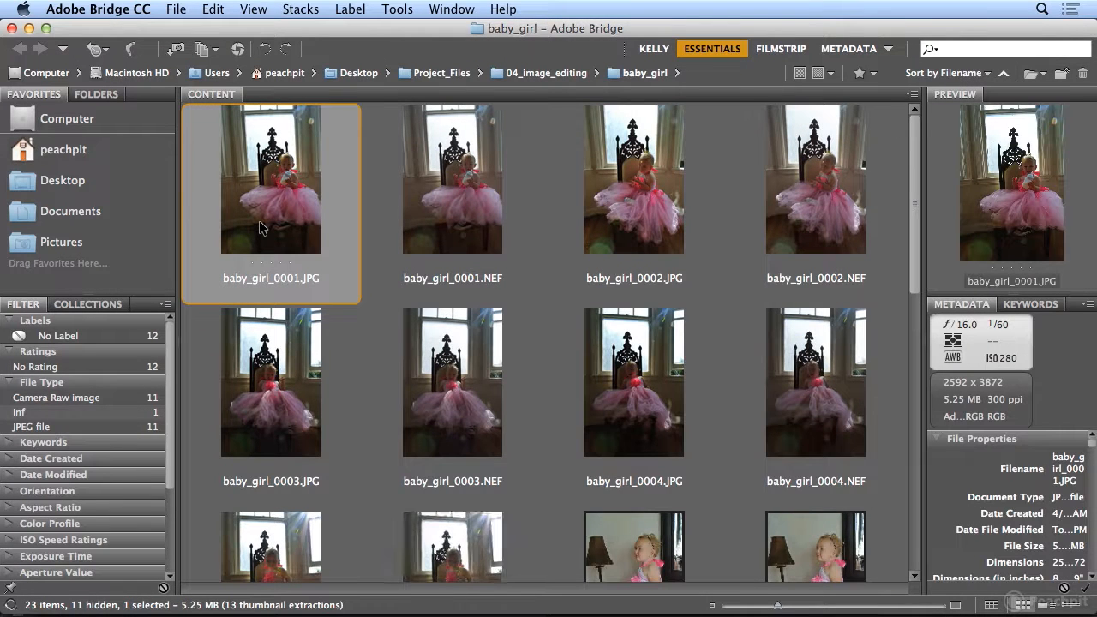
click(482, 251)
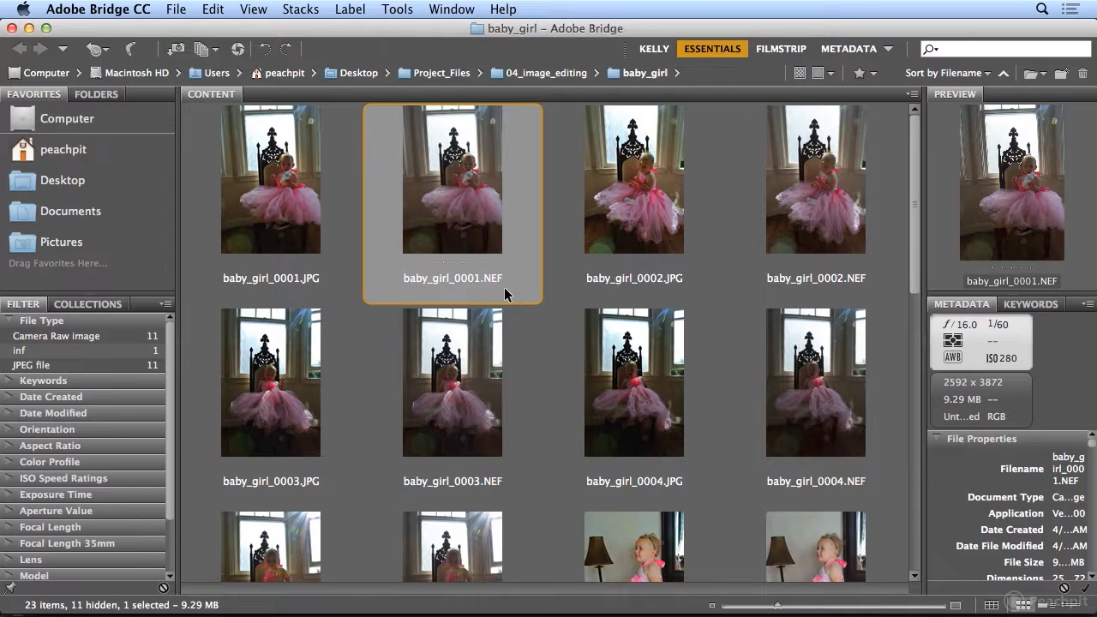
click(304, 210)
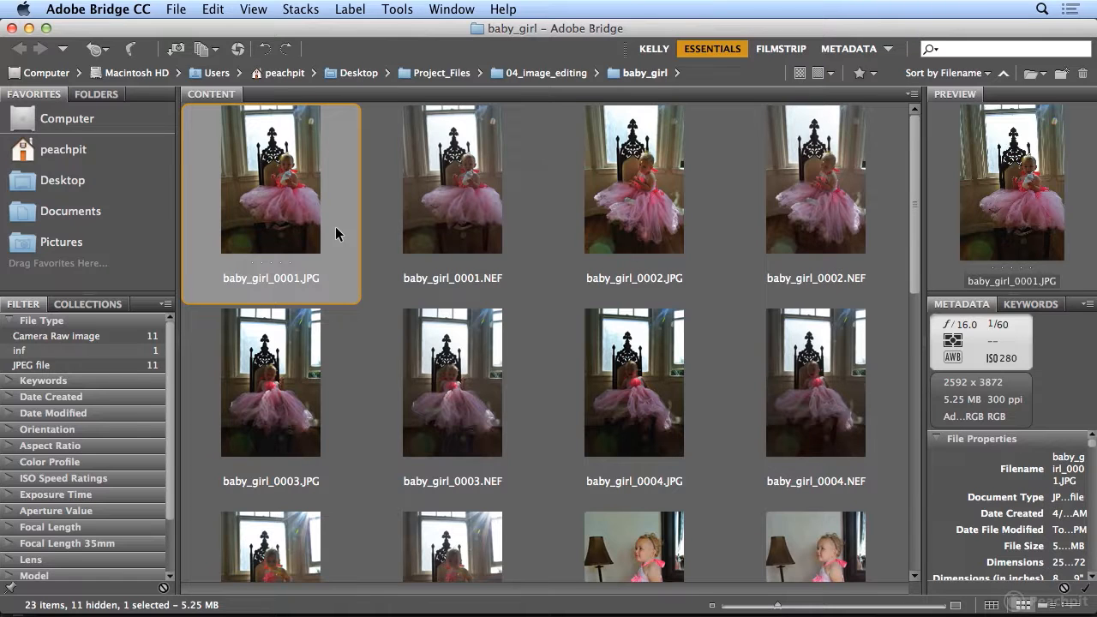
click(430, 221)
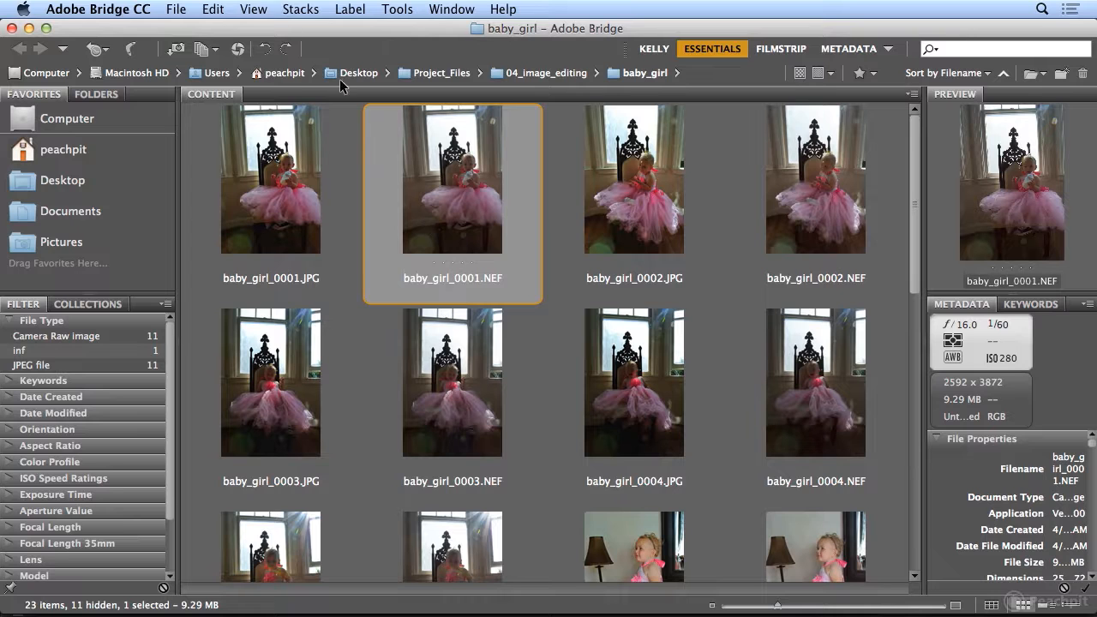
Select all items in the baby_girl folder and start a slideshow of them
click(214, 10)
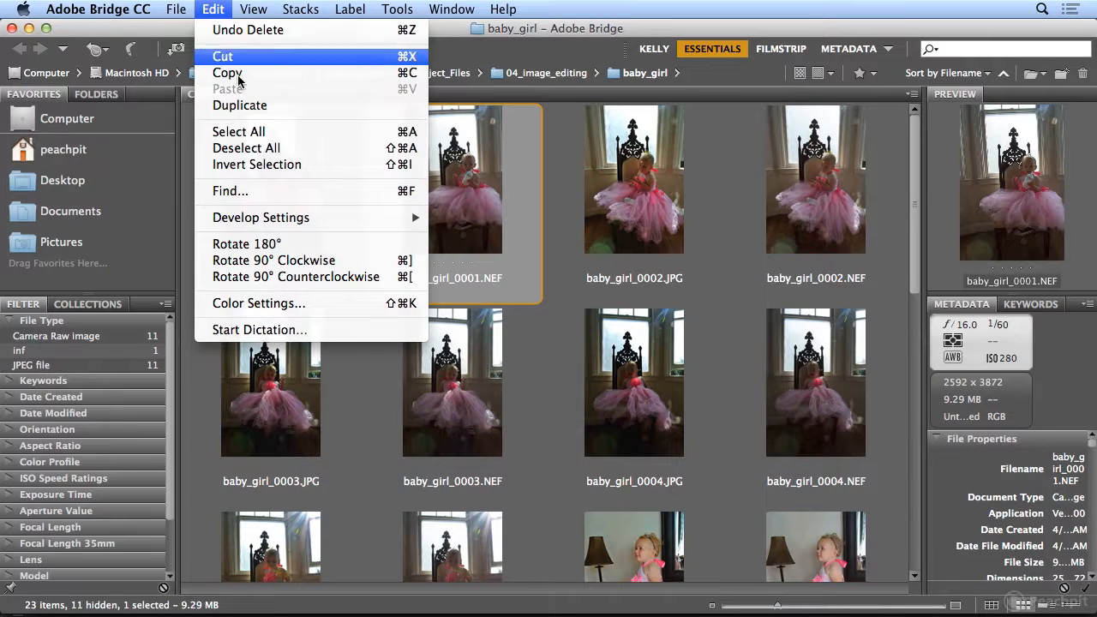
click(249, 134)
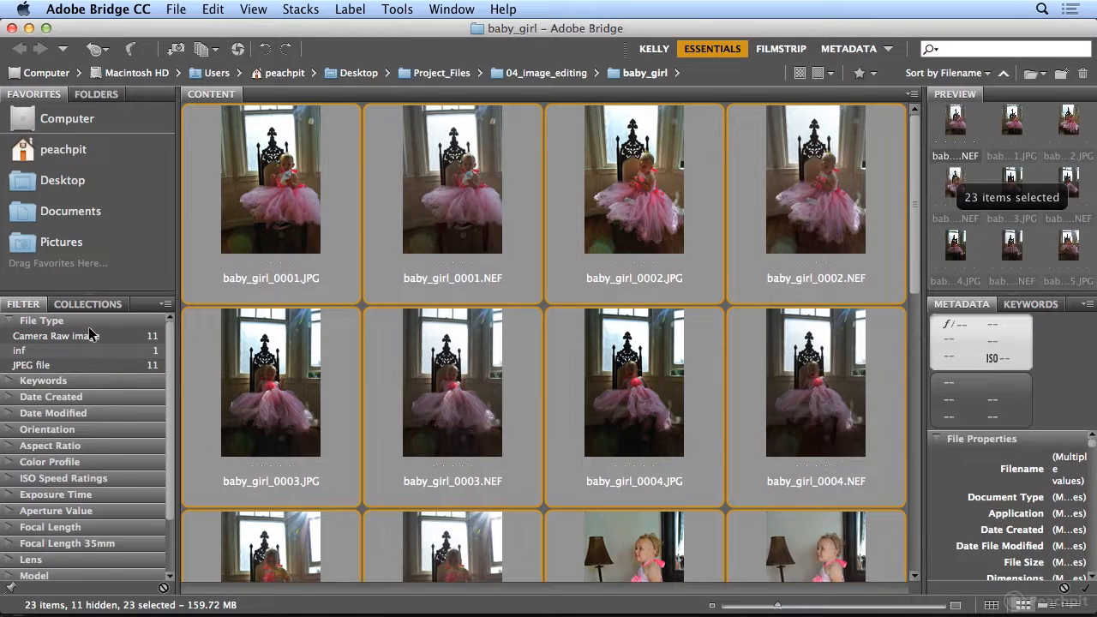
click(255, 9)
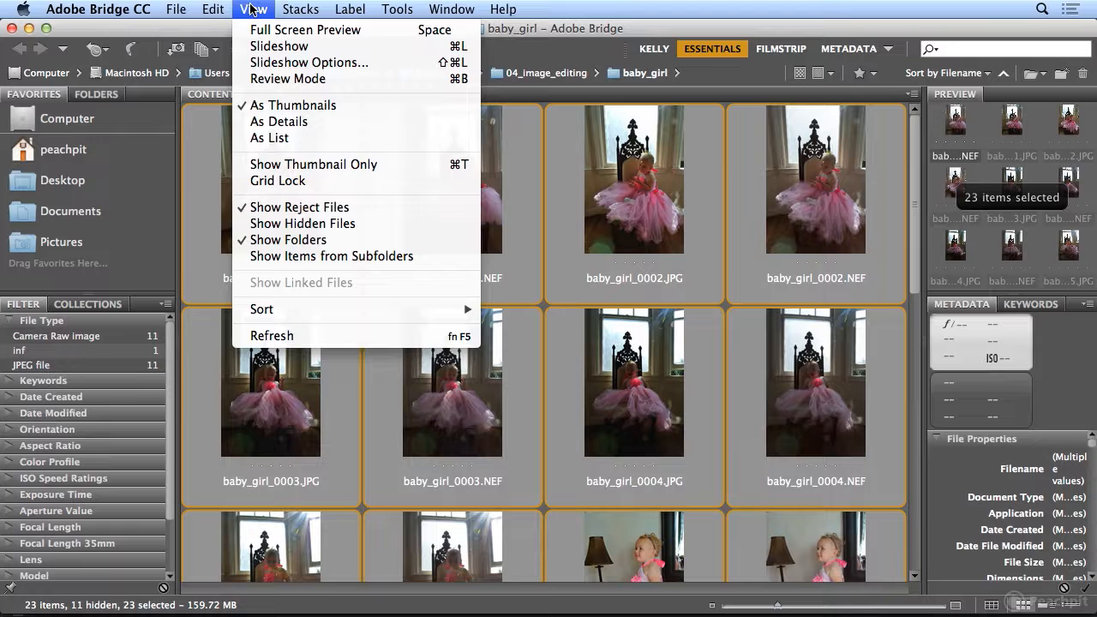
click(262, 46)
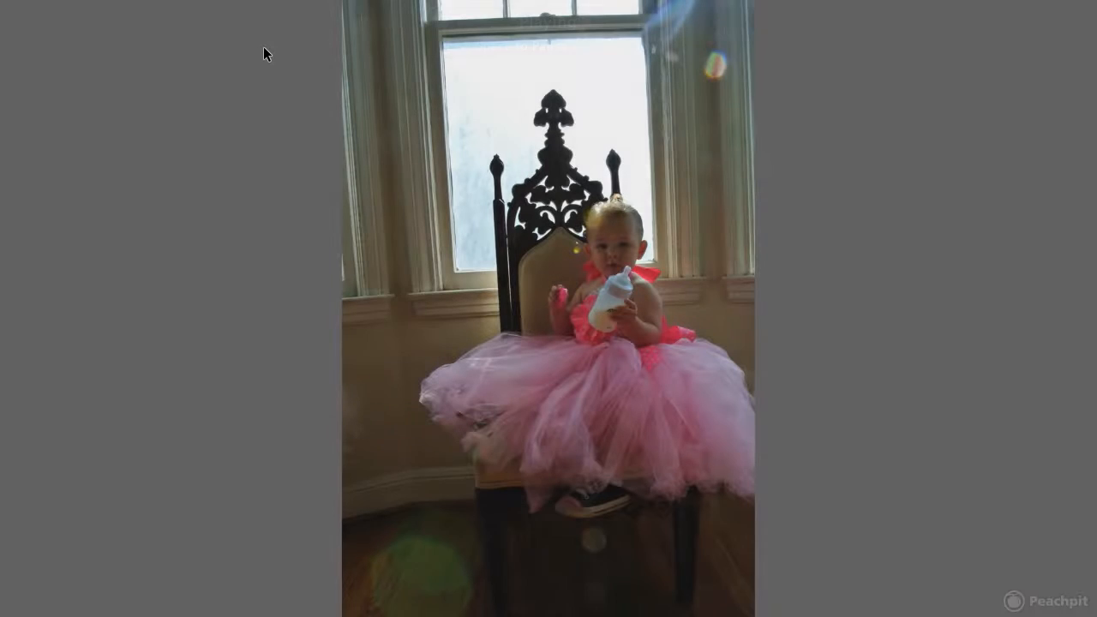